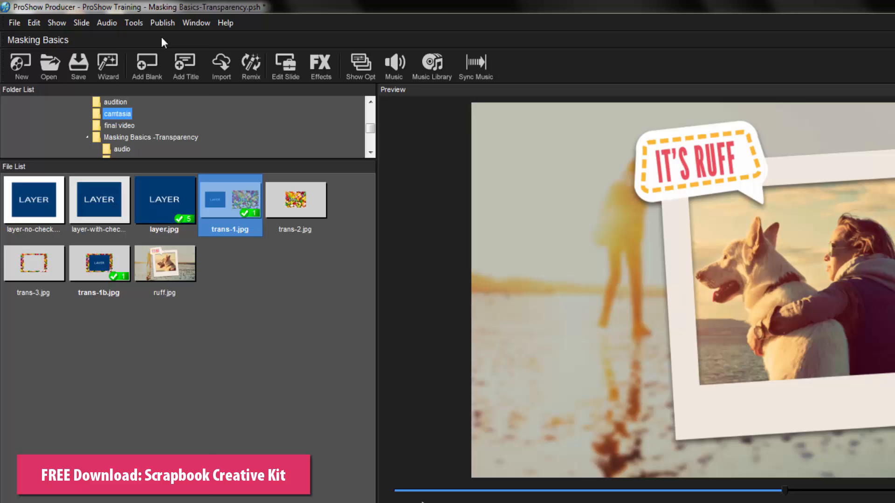
Step: Open the Download Effects and Content window to get additional content
left_click(134, 28)
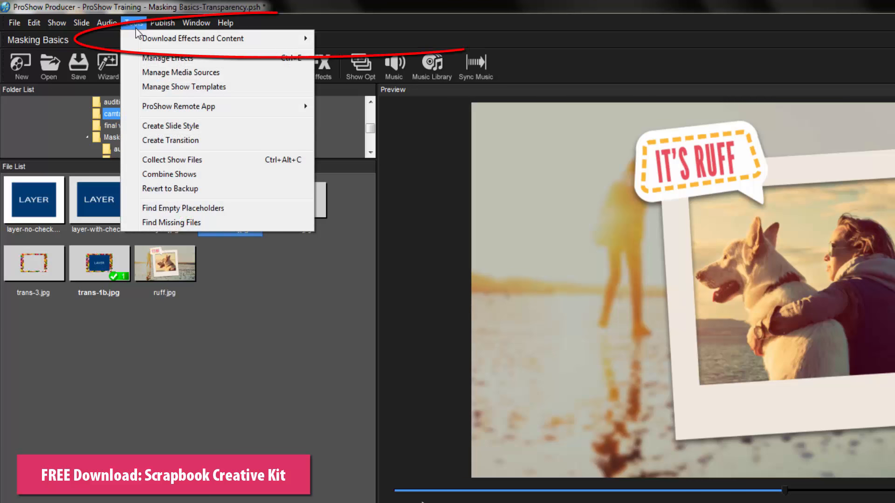
mouse_move(302, 39)
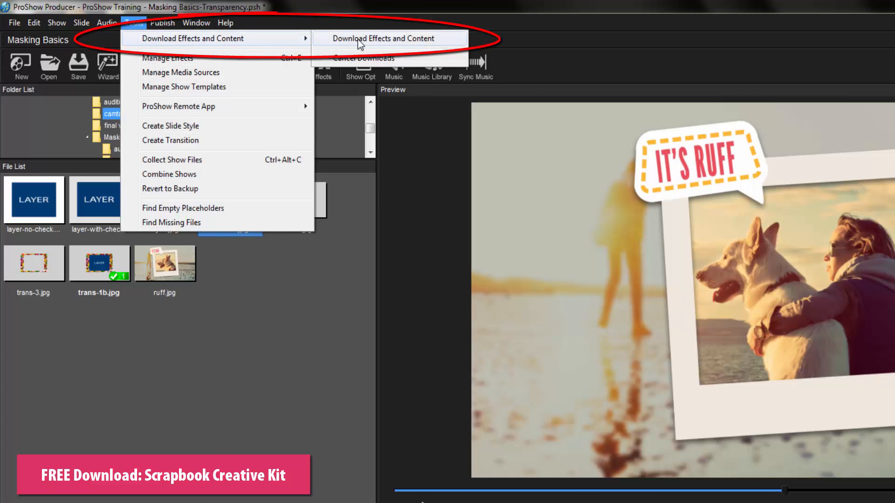
left_click(425, 39)
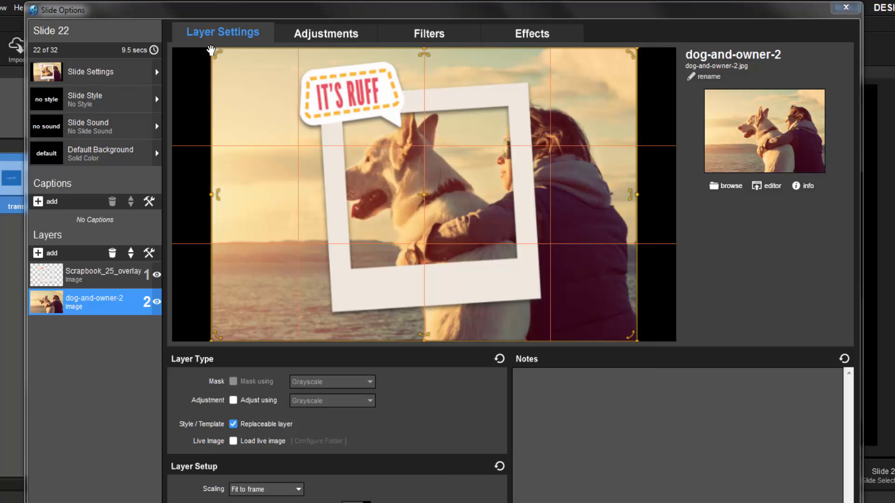
Step: Scale, rotate and reposition the dog-and-owner-2 photo so it matches the tilt of the Polaroid frame and extends beyond its opening
left_click_drag(208, 47, 318, 156)
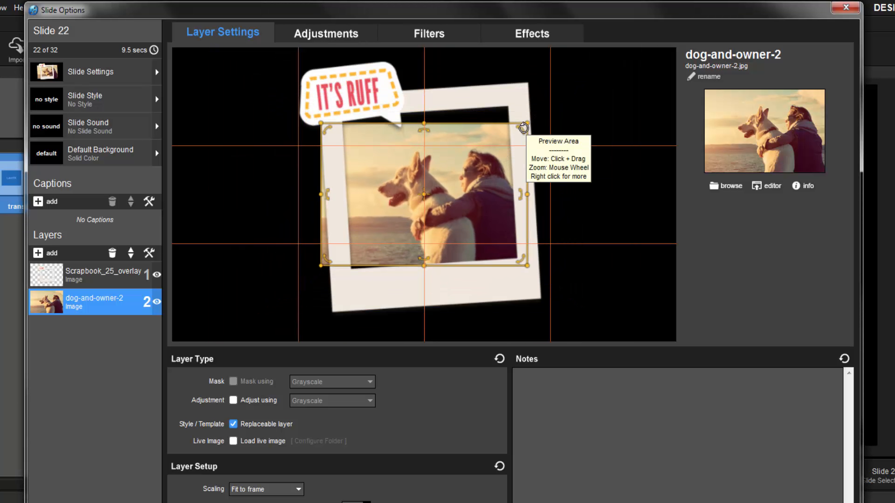
left_click_drag(522, 127, 533, 107)
left_click_drag(472, 135, 473, 127)
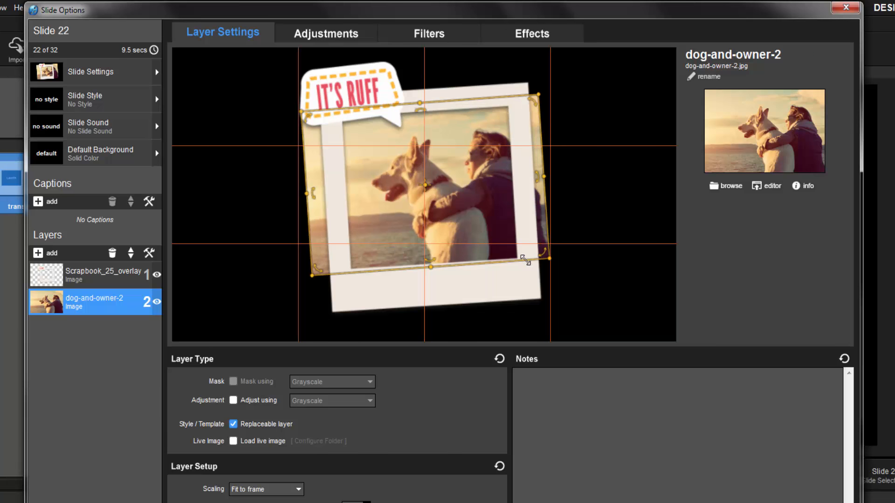
left_click_drag(525, 259, 532, 280)
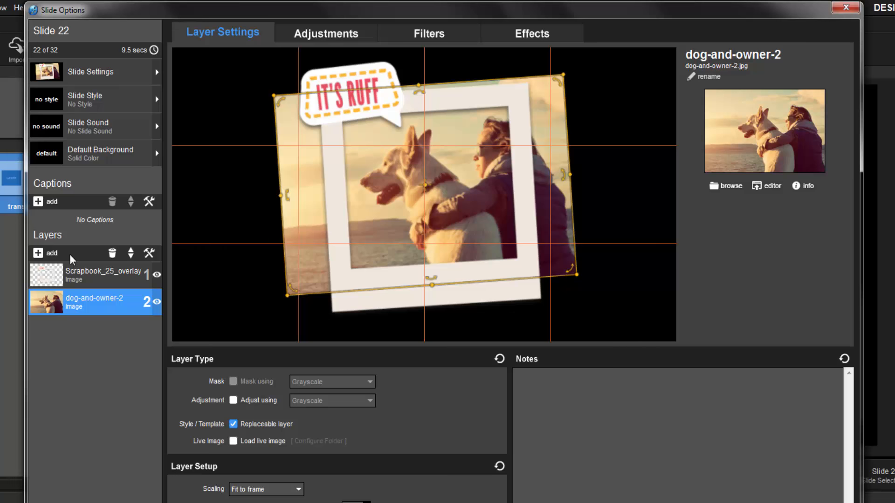
Step: Start a new solid color layer and set its color to pure red, #FF0000
left_click(50, 255)
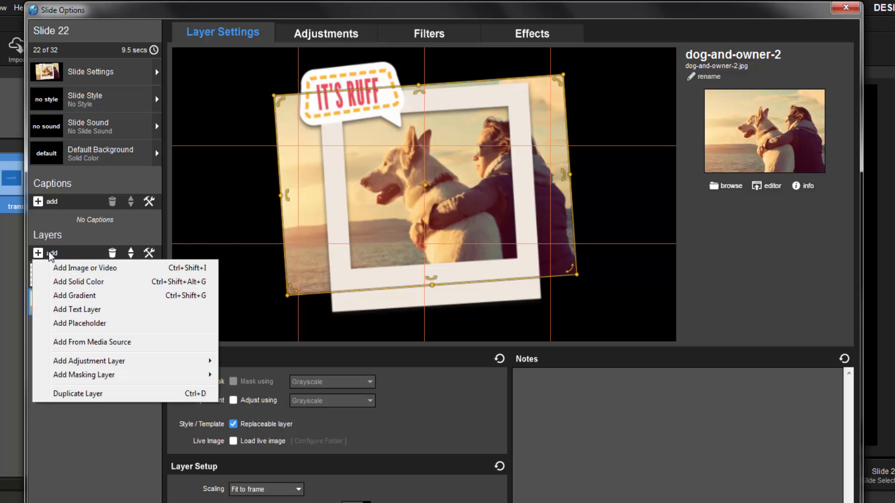
left_click(114, 282)
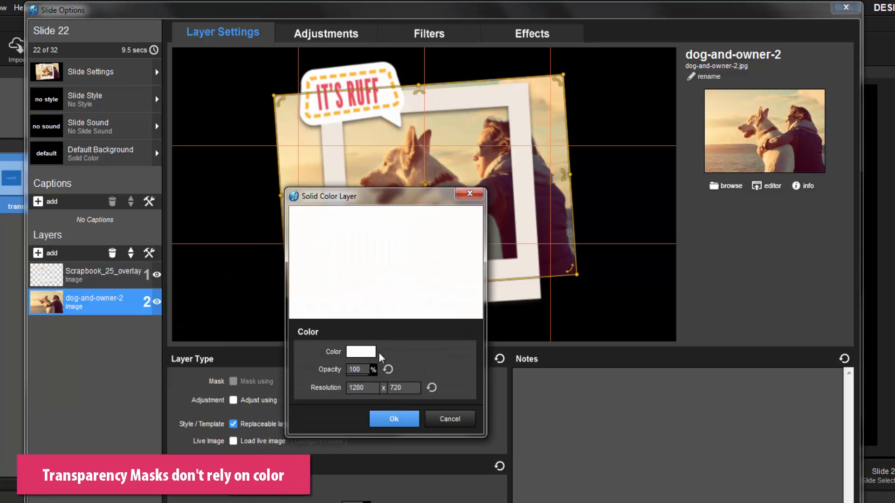
left_click(366, 352)
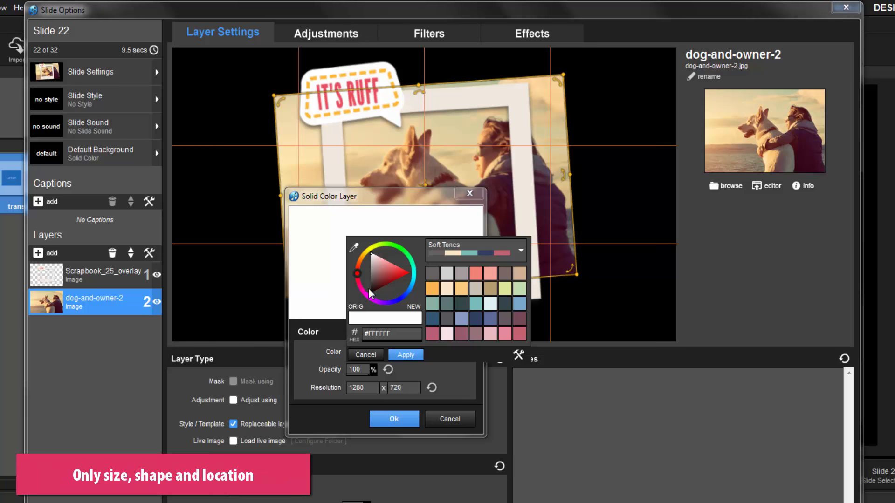
left_click_drag(376, 279, 418, 281)
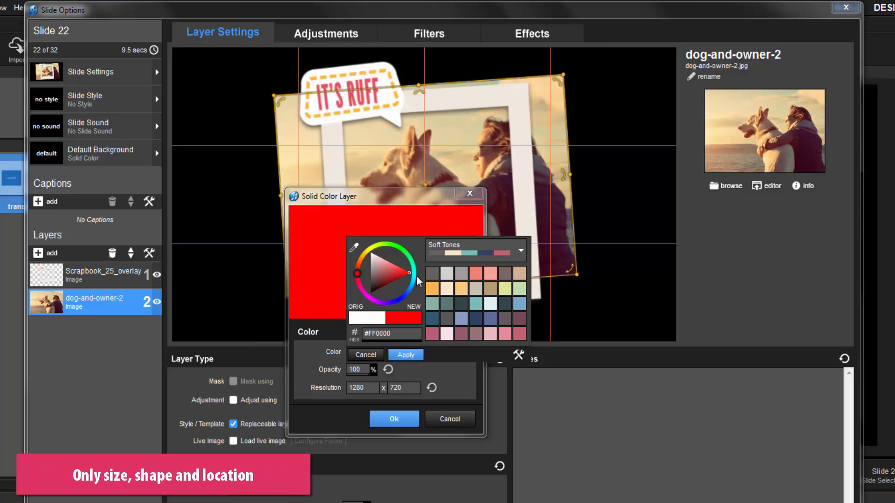
left_click(413, 356)
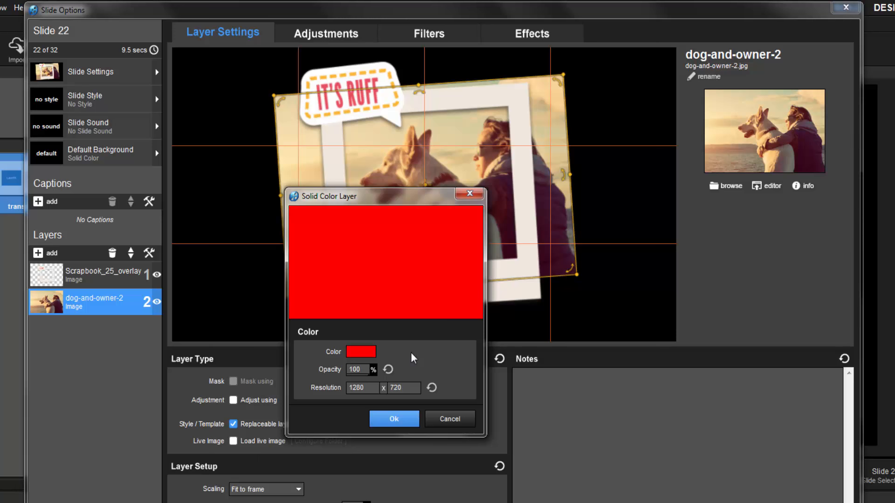
Step: Set the solid color layer's resolution to 800 x 800 and create the layer
left_click_drag(371, 388, 326, 388)
type("800")
key("Tab")
type("800")
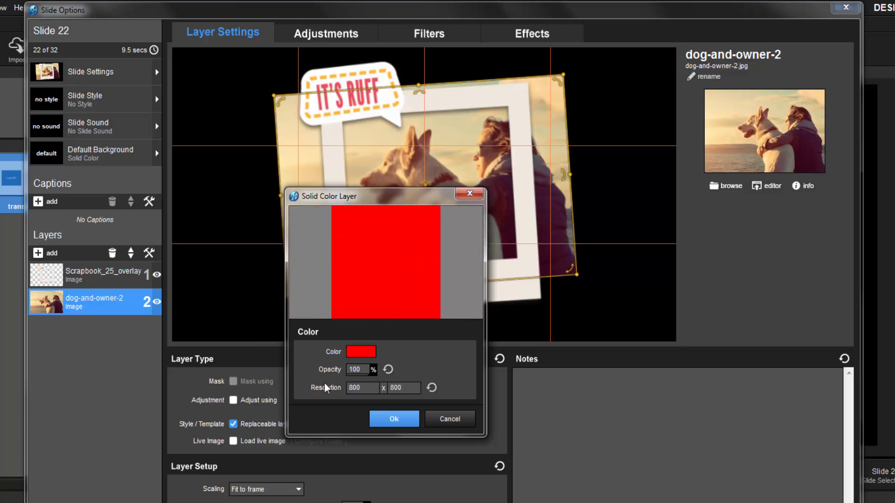
left_click(404, 419)
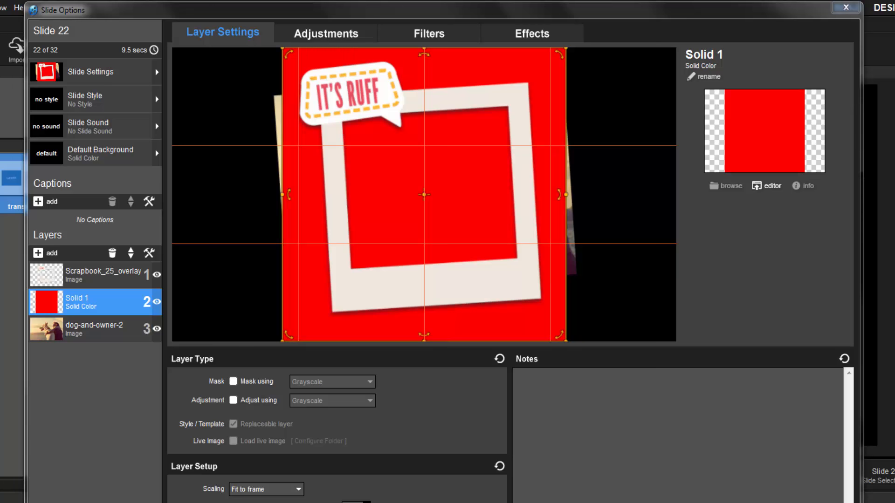
Step: Shrink, rotate and position the red solid layer so it covers the Polaroid opening with its edges hidden behind the frame
left_click_drag(283, 340, 323, 300)
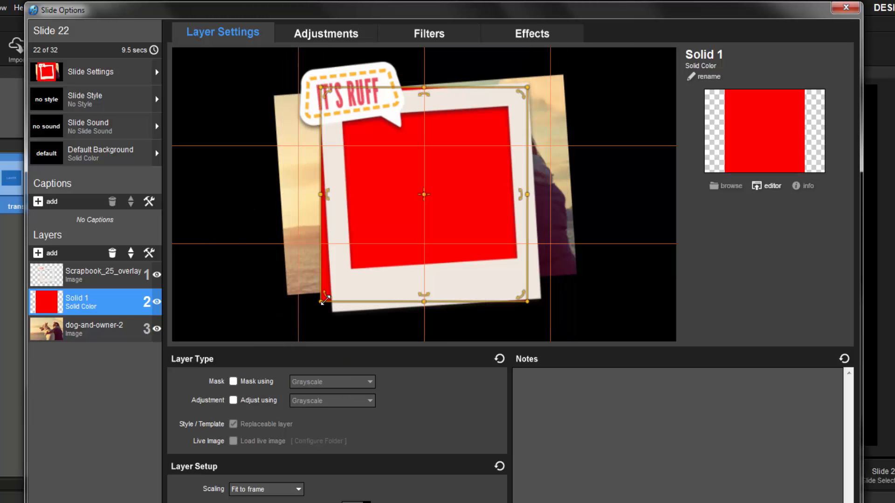
mouse_move(515, 286)
left_mouse_down()
mouse_move(523, 274)
mouse_move(522, 283)
left_mouse_up()
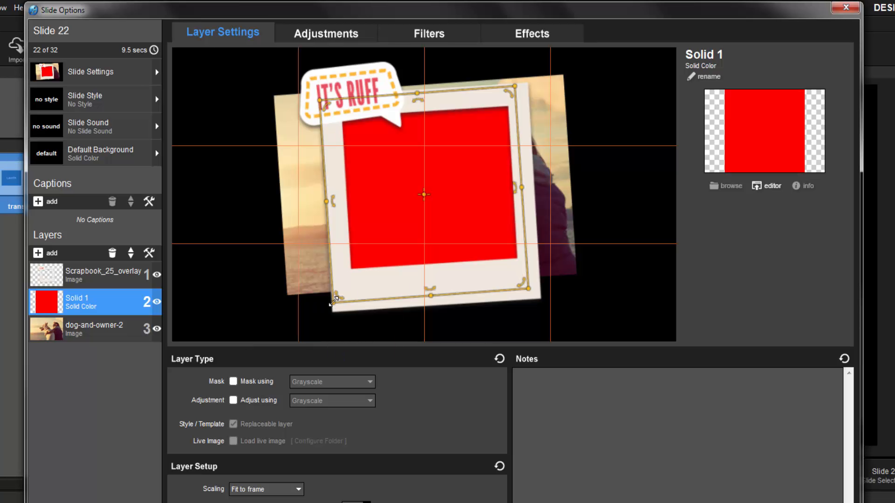
left_click_drag(334, 299, 346, 294)
left_click_drag(427, 267, 437, 267)
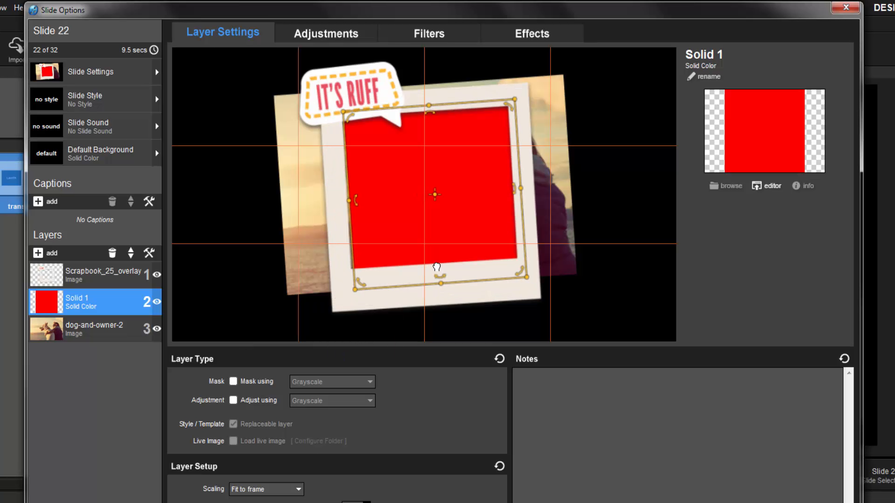
left_click_drag(353, 289, 345, 292)
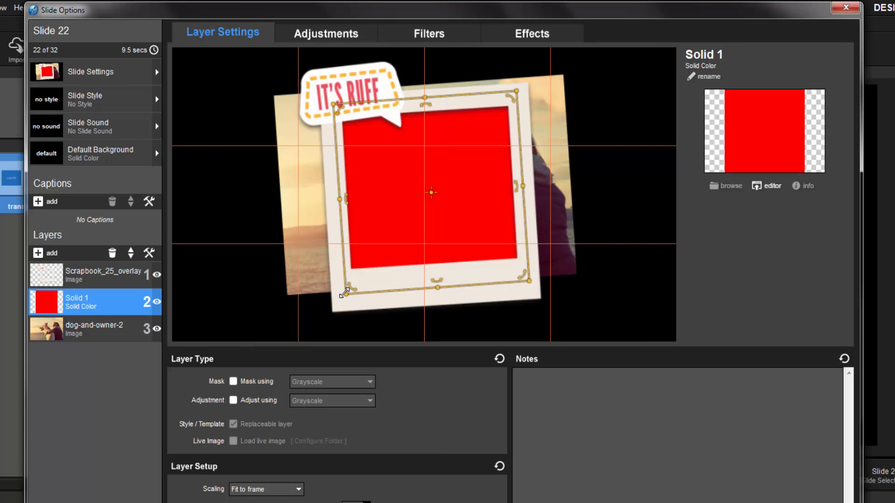
Step: Turn the red solid layer into a mask for the dog photo, using Transparency
left_click(234, 382)
left_click(370, 383)
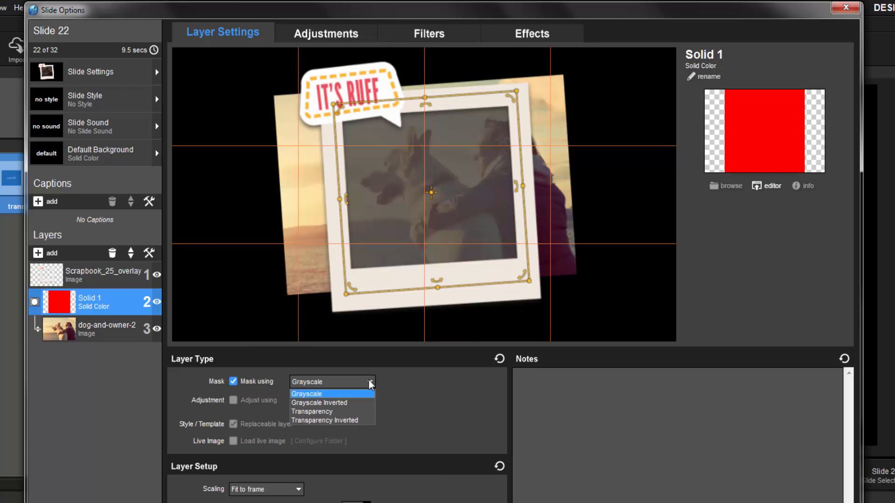
left_click(357, 412)
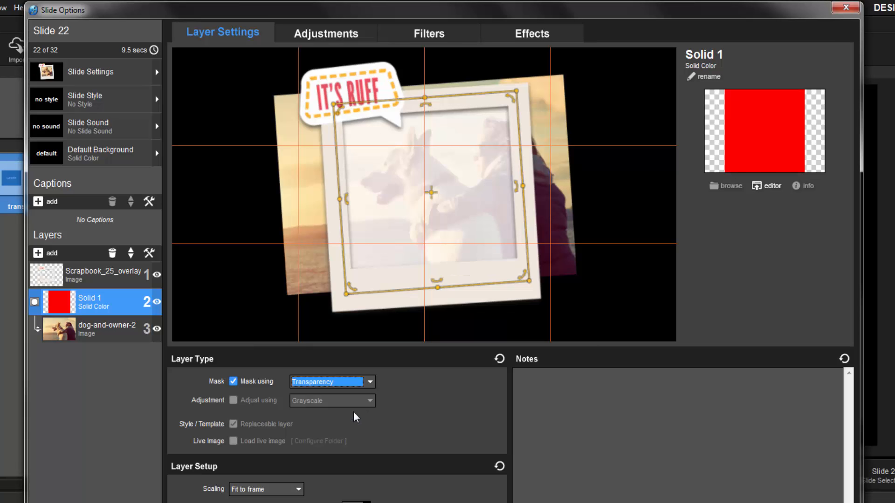
left_click(414, 412)
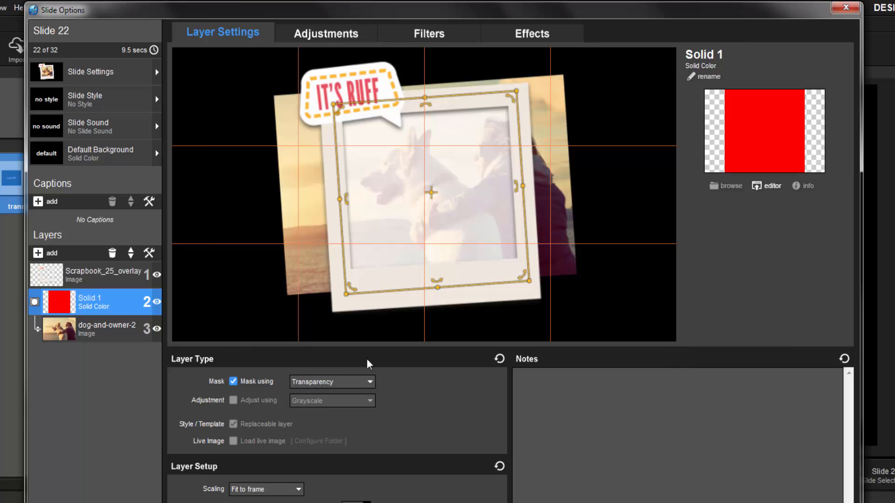
Step: Enlarge the dog-and-owner-2 photo inside the mask and shift it so both subjects fit within the frame opening
left_click(103, 332)
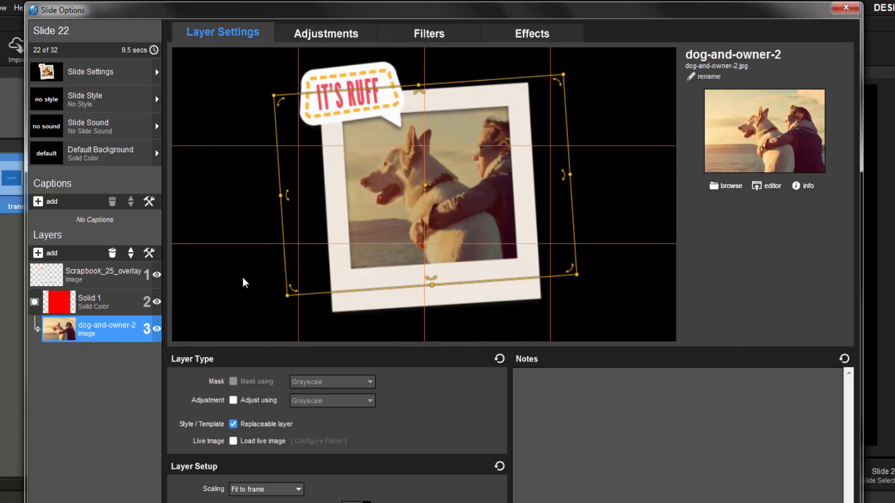
mouse_move(376, 238)
left_mouse_down()
mouse_move(348, 250)
mouse_move(375, 238)
left_mouse_up()
left_click_drag(285, 305, 282, 323)
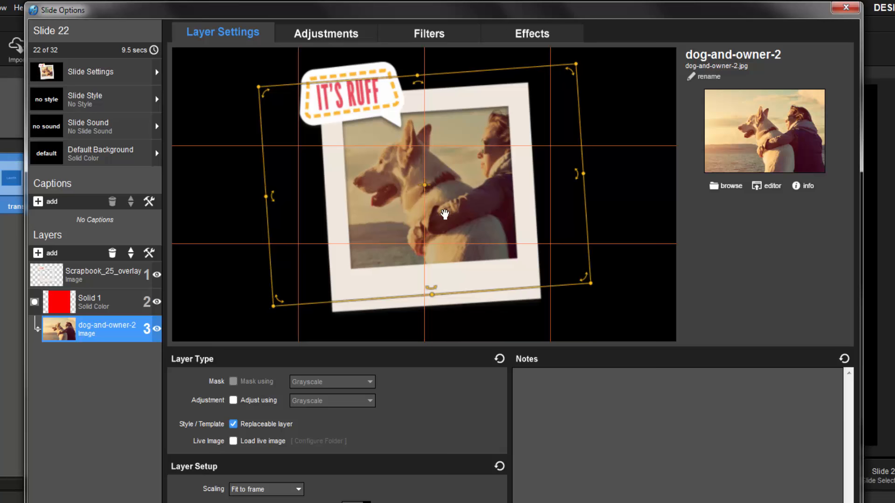
left_click_drag(457, 224, 441, 218)
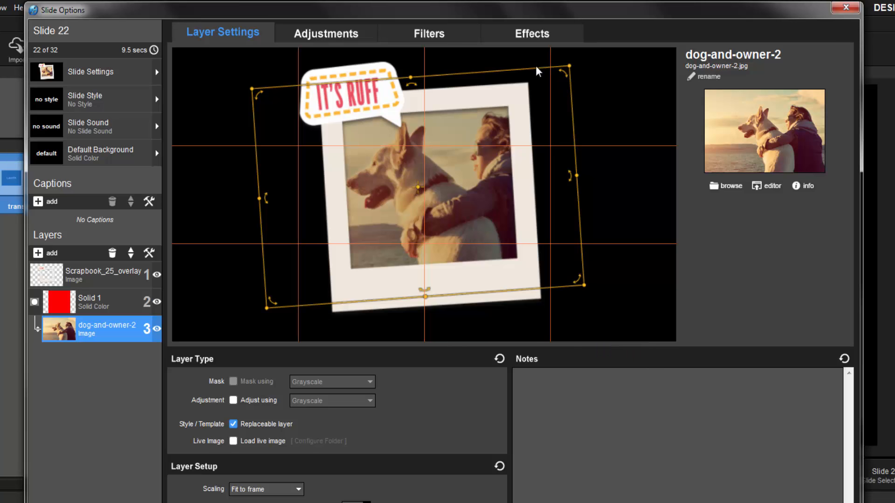
Step: Go to keyframe 2 in the dog photo's effects and play the slide's motion preview
left_click(524, 34)
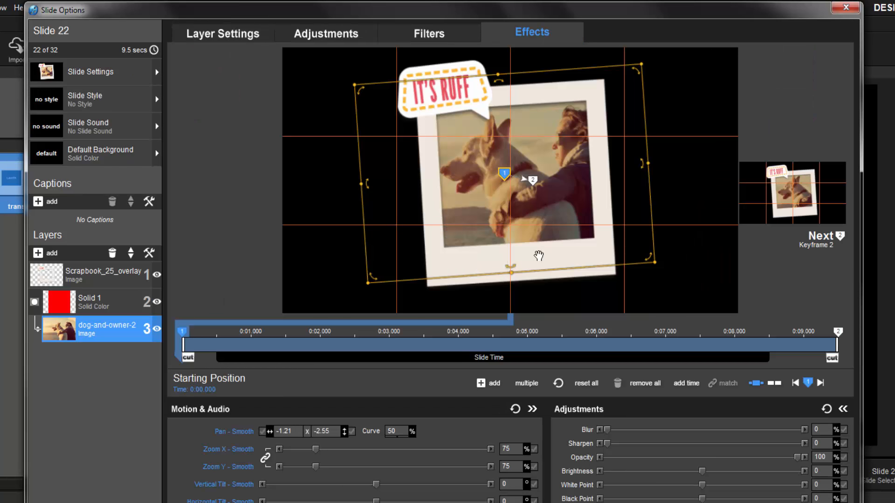
left_click(796, 190)
key("space")
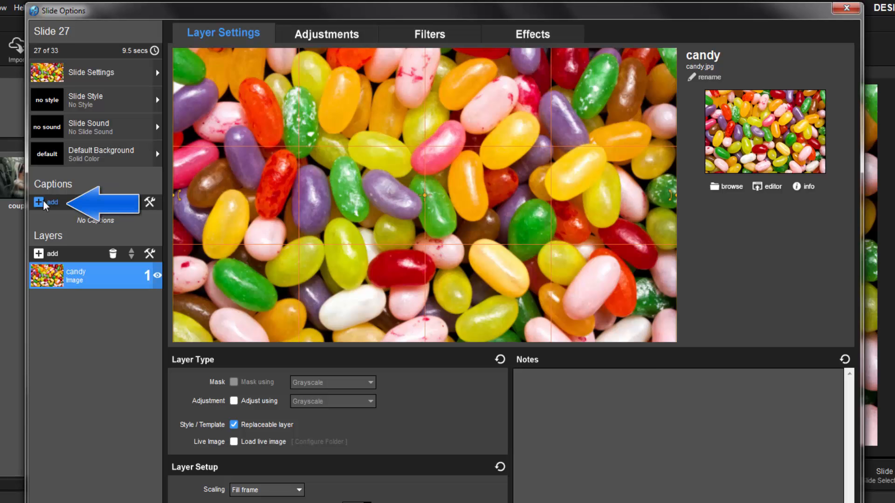
Step: Add a caption reading CANDY over the jelly bean image and apply red #FF0000 as its color
left_click(42, 200)
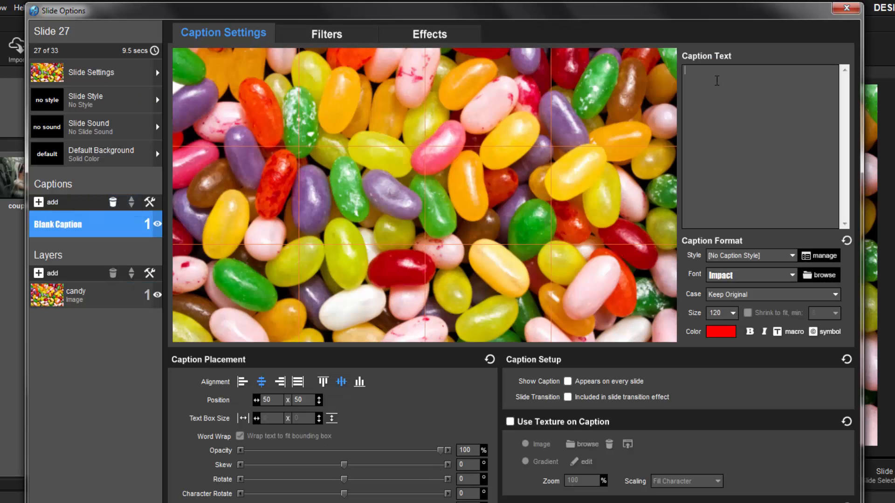
type("CANDY")
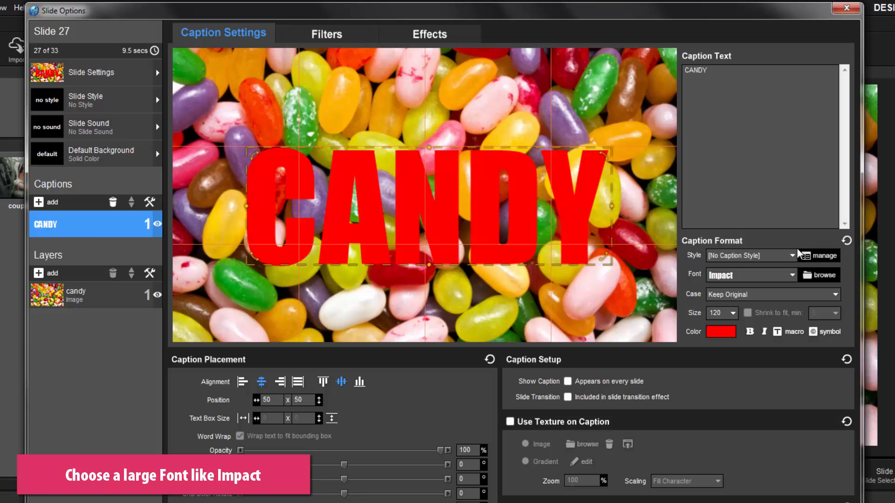
left_click(725, 333)
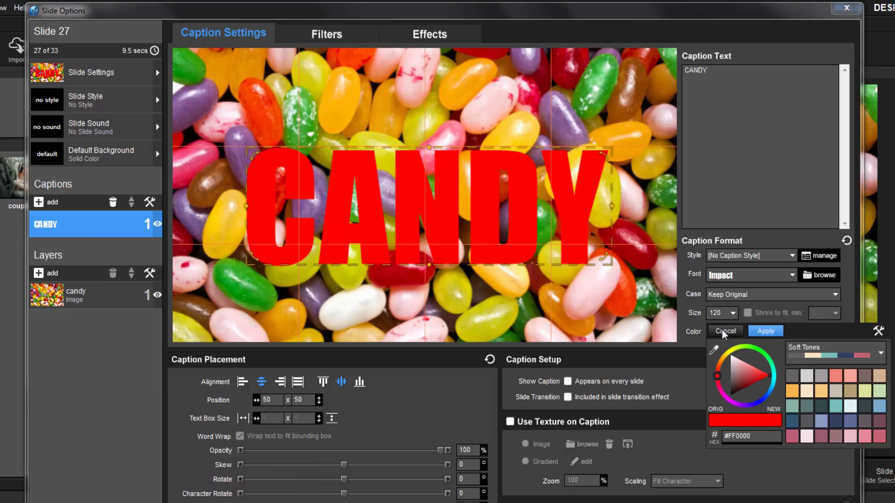
left_click(777, 331)
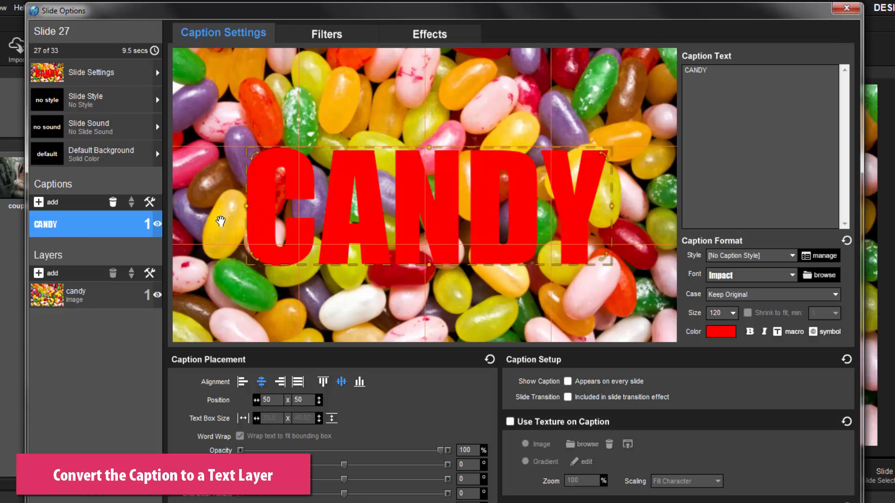
Step: Convert the CANDY caption to a text layer and make it a Transparency mask for the candy image
left_click(149, 204)
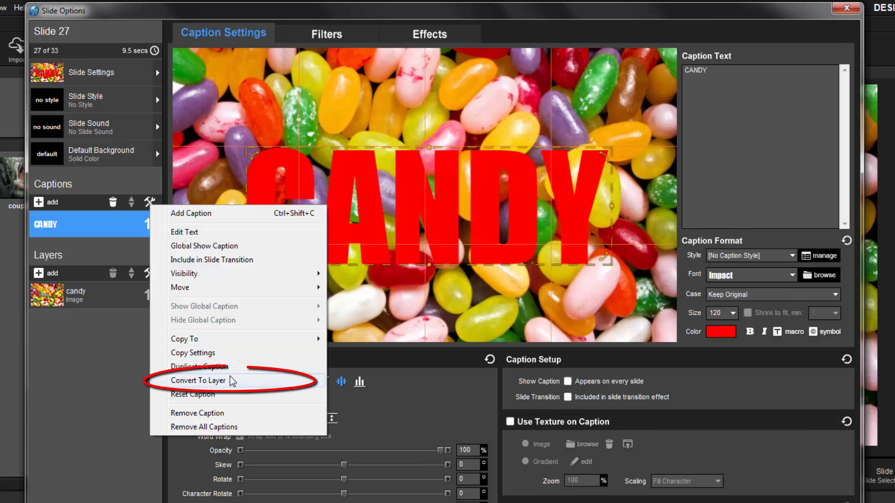
left_click(231, 381)
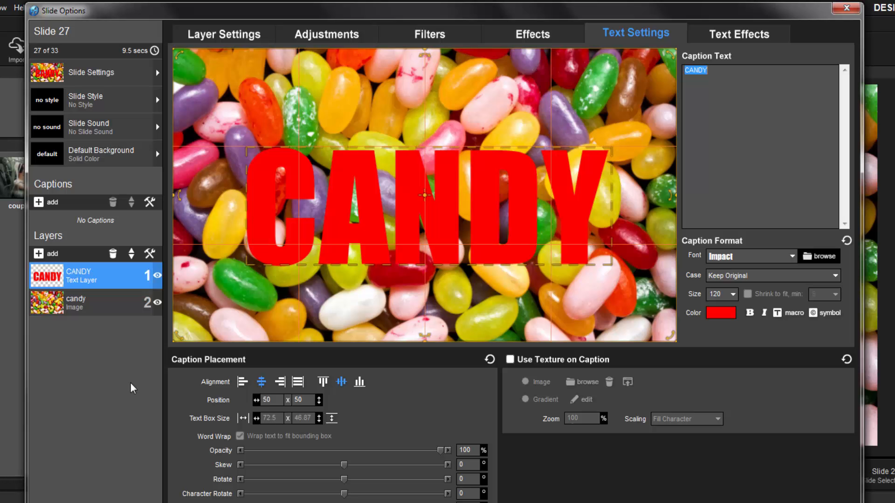
left_click(227, 31)
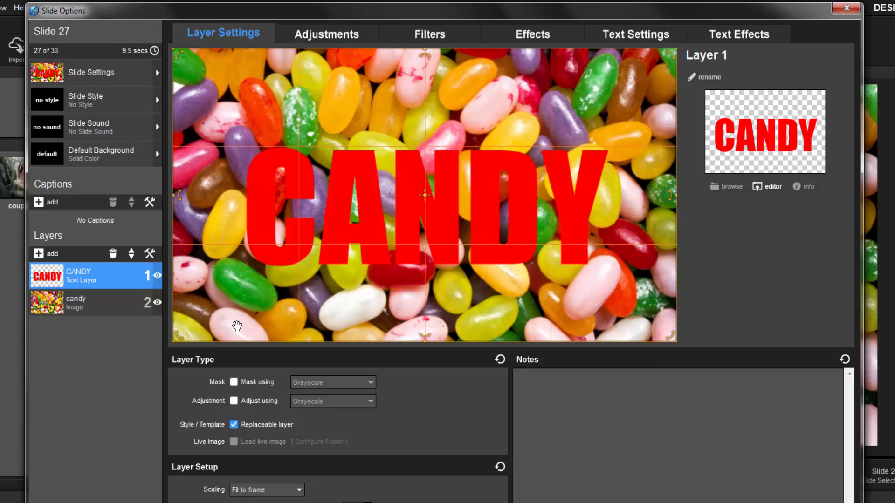
left_click(234, 382)
left_click(370, 382)
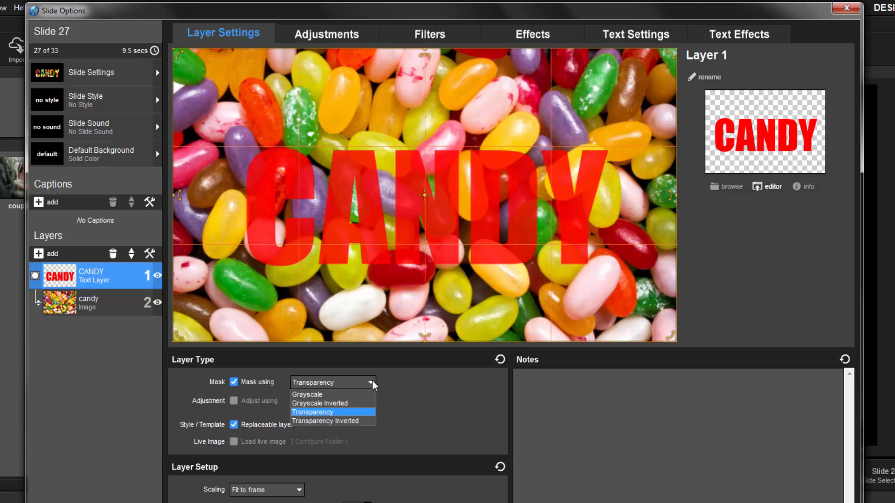
left_click(351, 412)
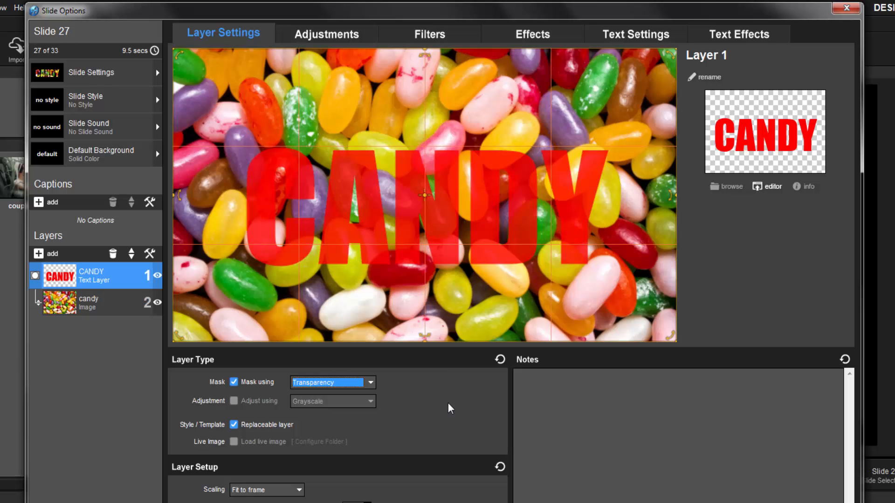
Step: Re-enter CANDY as the text layer's caption text, then slant it with a skew of 34° and a character rotation of about -9.1°
left_click(632, 38)
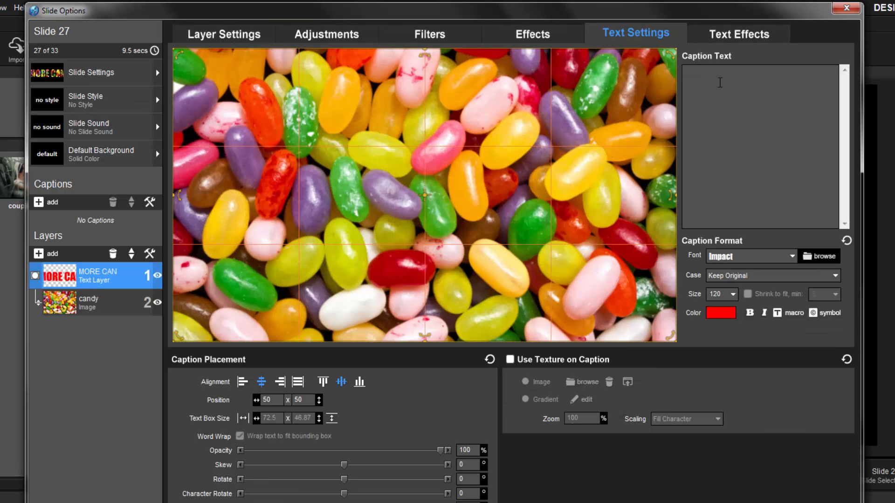
type("CANDY")
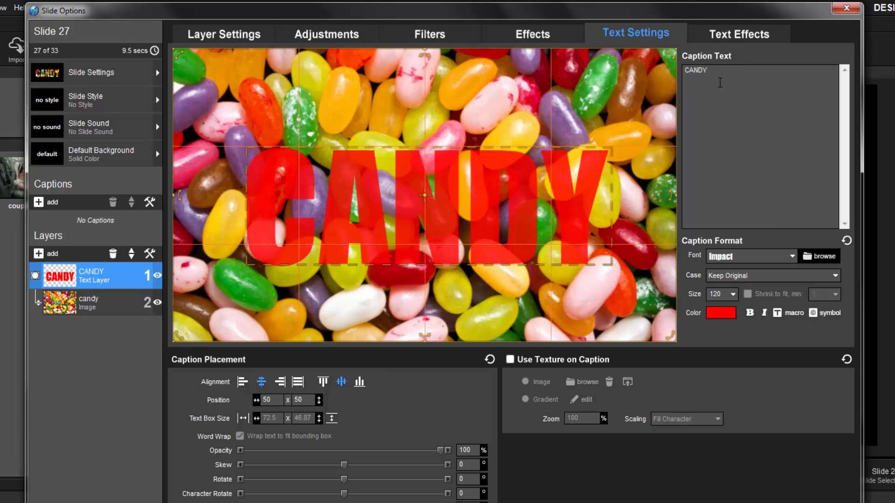
mouse_move(344, 494)
left_mouse_down()
mouse_move(353, 464)
mouse_move(341, 493)
left_mouse_up()
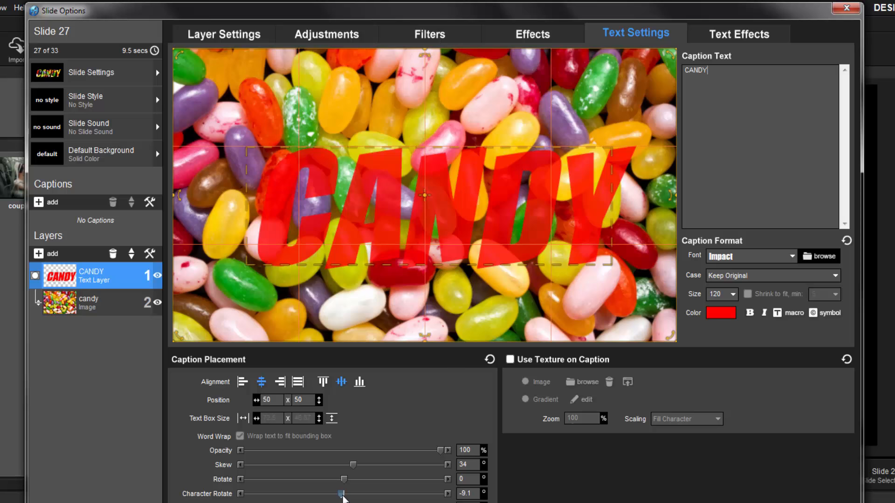
Step: Give the CANDY text layer a Blur In fly-in motion filter and an Animation Shake normal motion filter
left_click(428, 38)
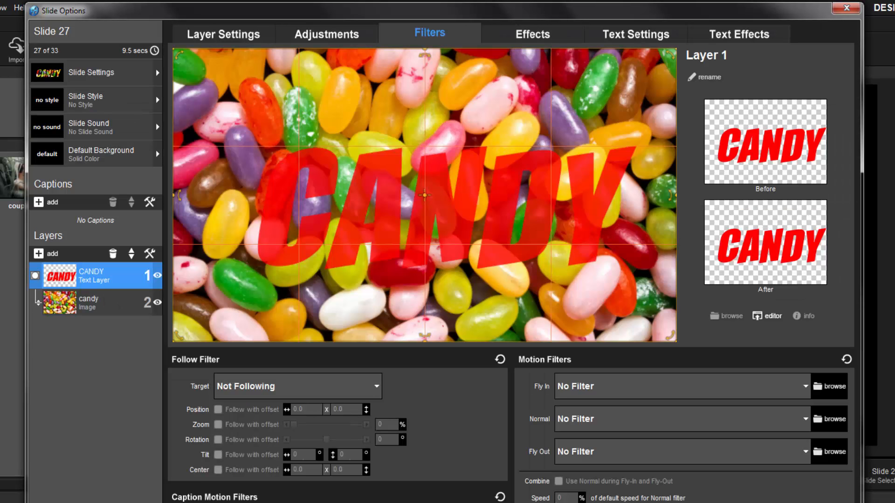
left_click(805, 387)
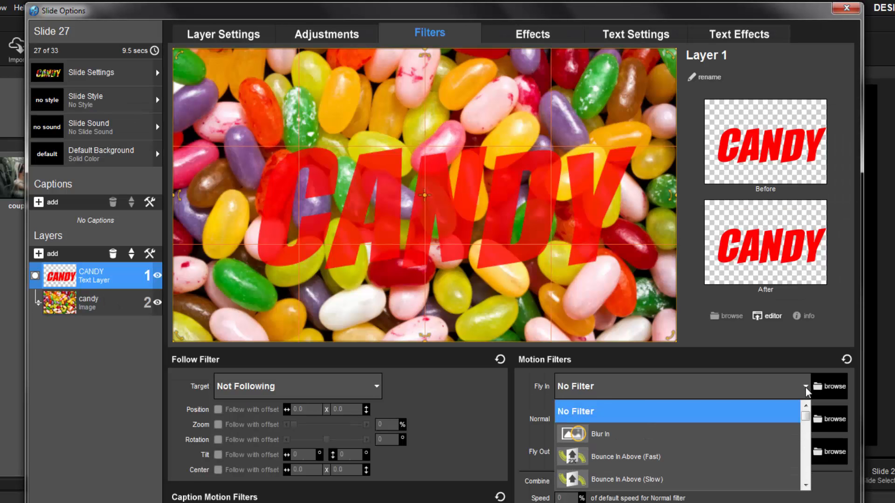
left_click(776, 430)
left_click(805, 421)
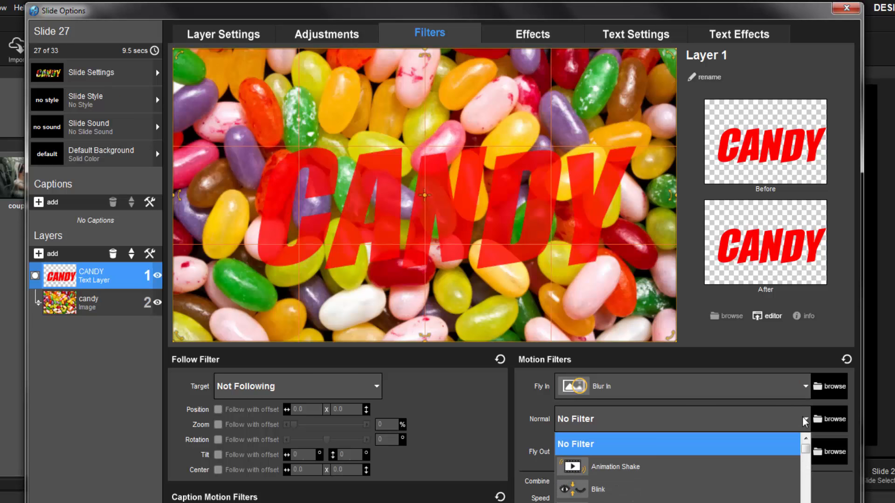
left_click(781, 461)
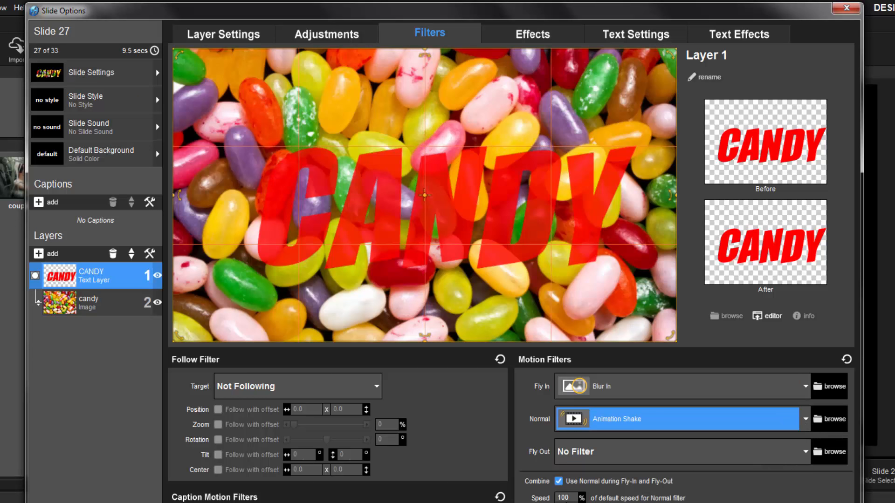